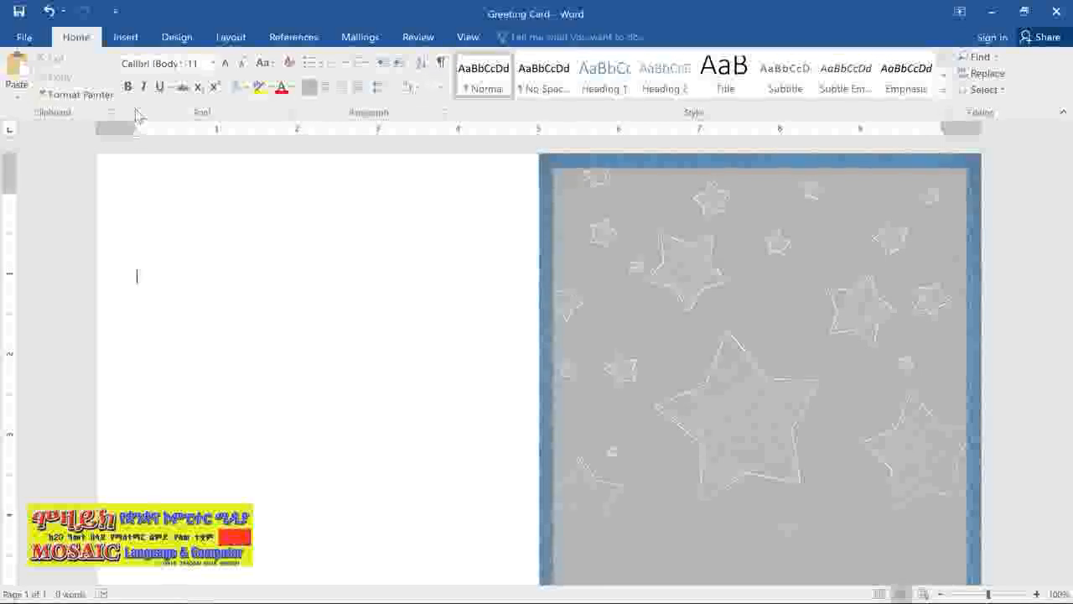
# - Insert a ribbon banner shape about 0.9" high and 4.37" wide across the middle of the star-patterned card front
pyautogui.click(125, 37)
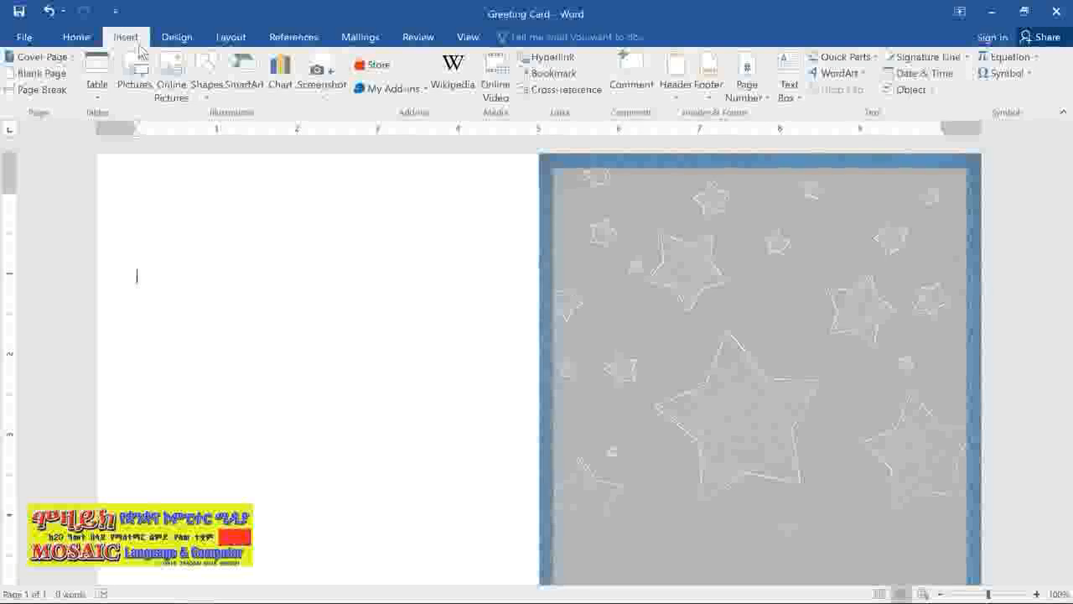
pyautogui.click(203, 60)
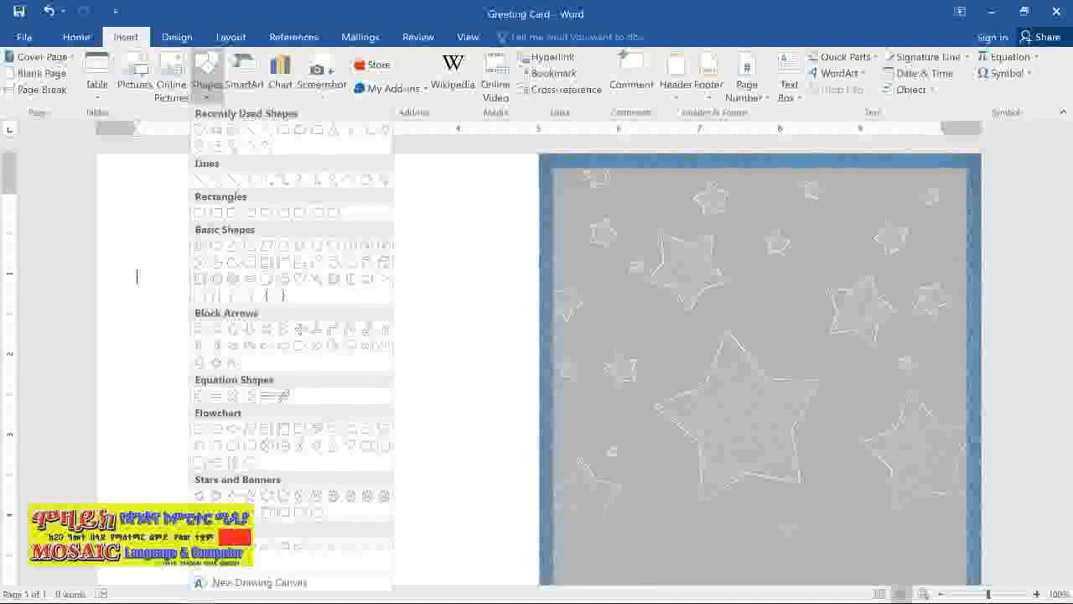
pyautogui.click(217, 512)
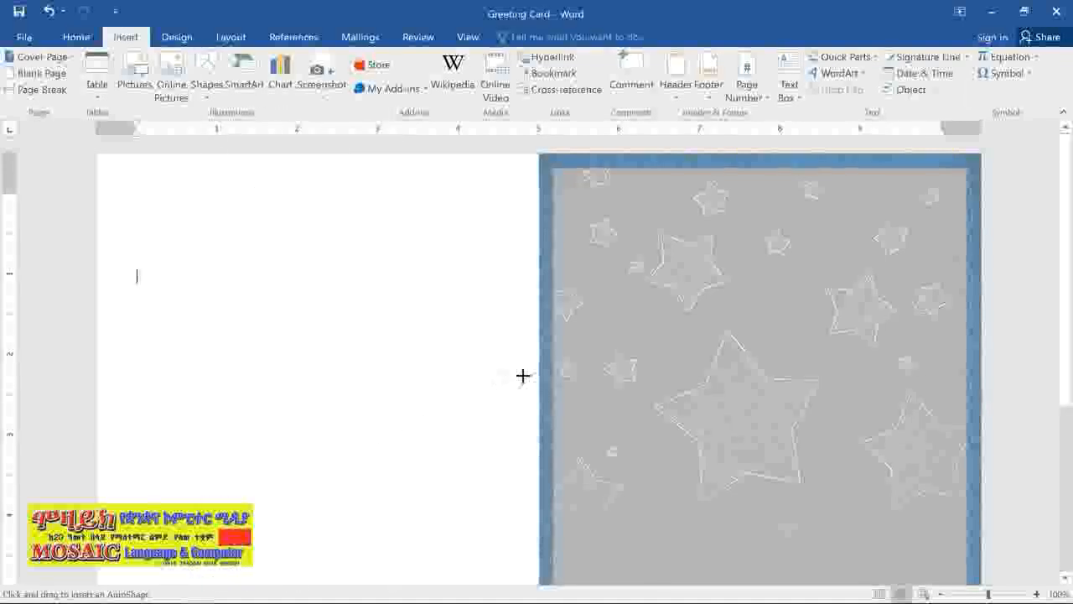
pyautogui.moveTo(584, 354); pyautogui.dragTo(936, 426)
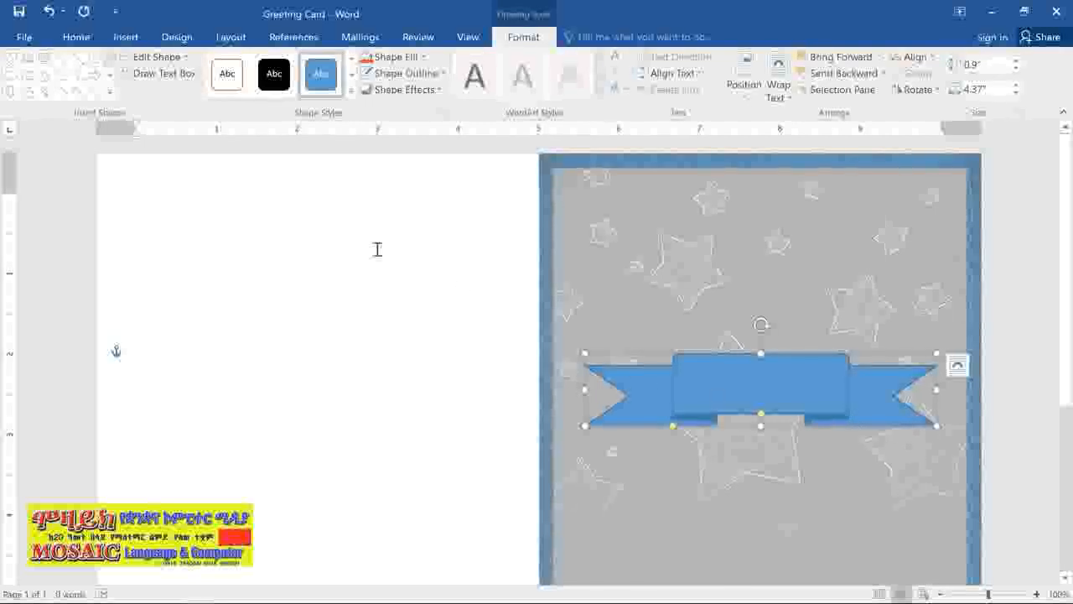
# - Draw a heart shape about 2.07" high and 1.99" wide over the center of the ribbon banner
pyautogui.click(144, 39)
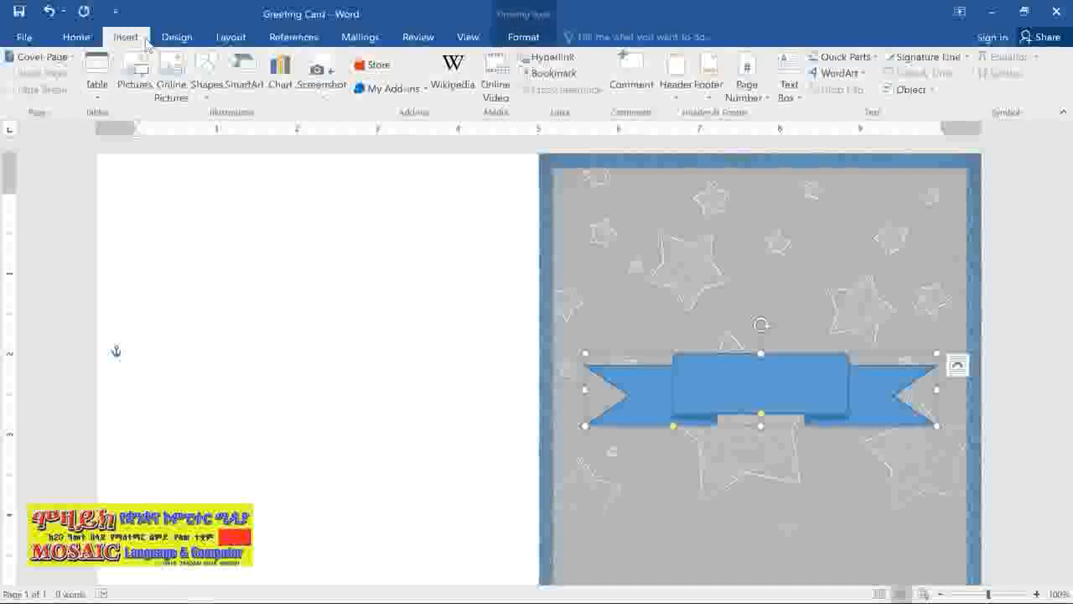
pyautogui.click(208, 74)
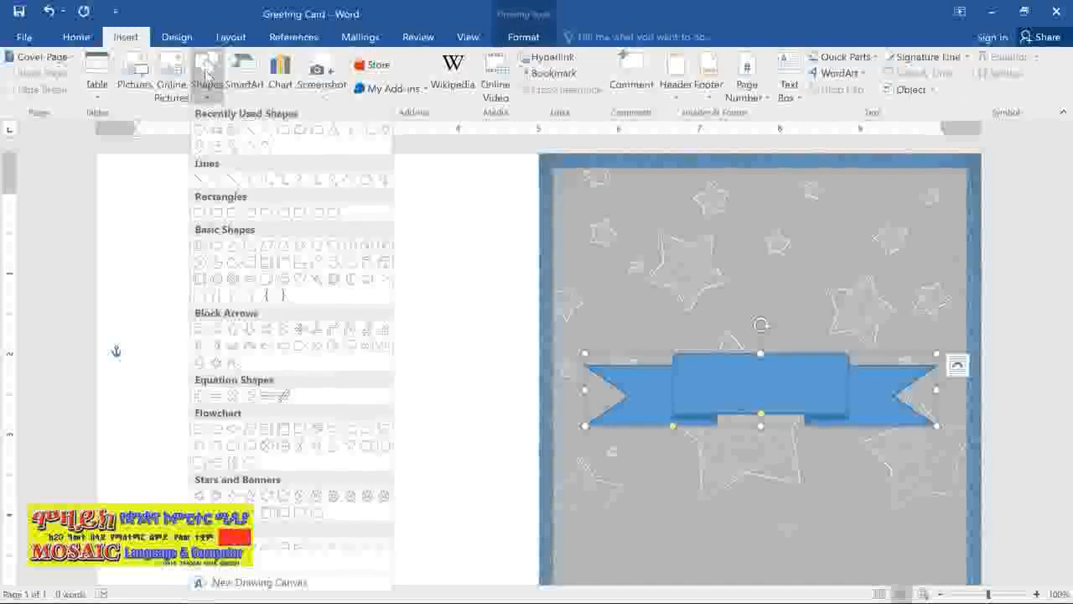
pyautogui.click(300, 282)
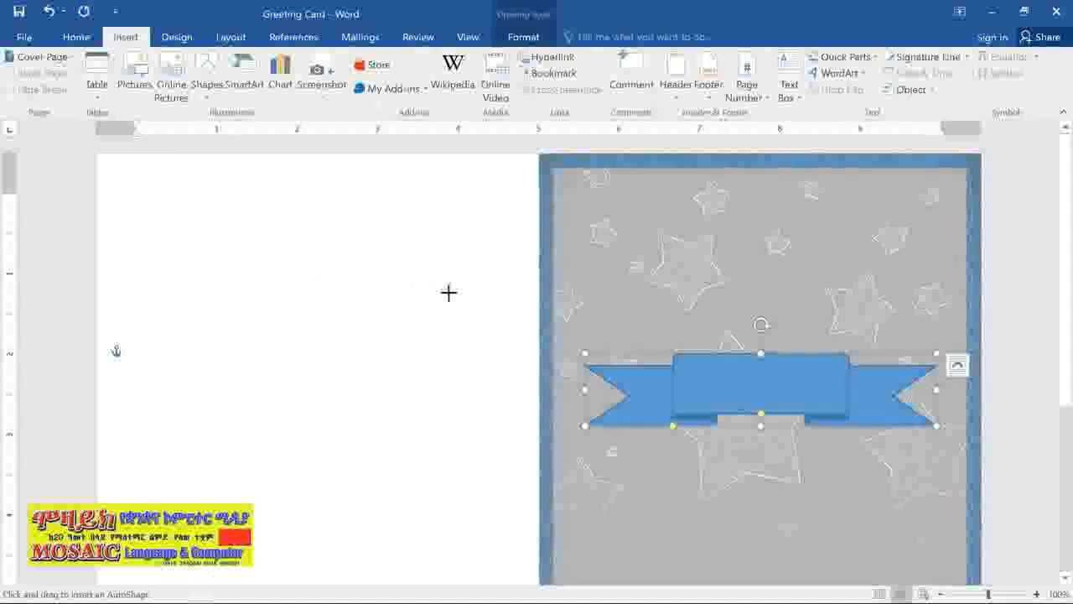
pyautogui.moveTo(676, 275); pyautogui.dragTo(836, 441)
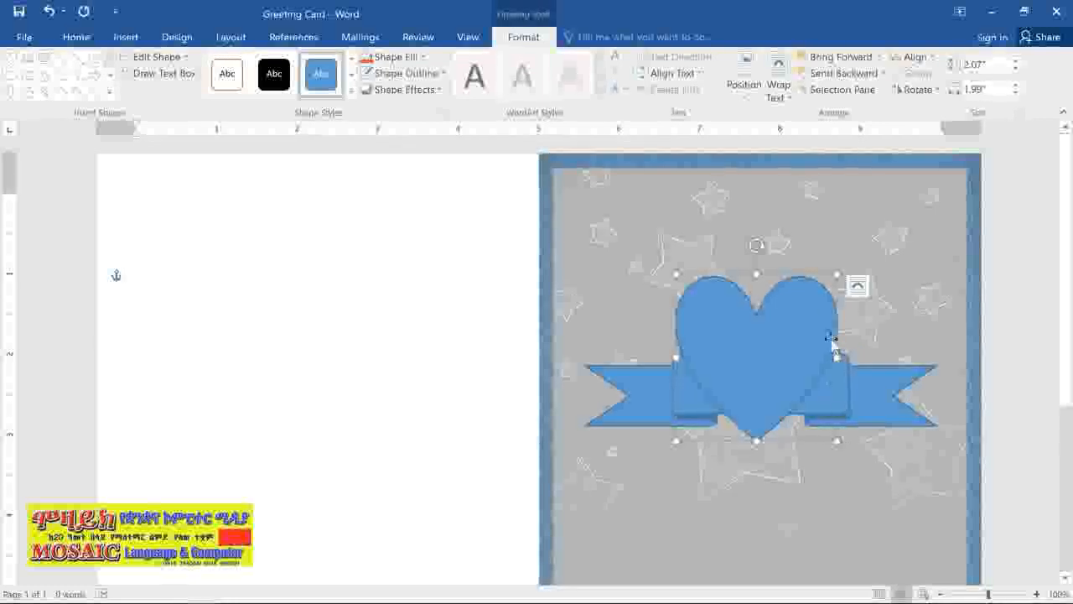
# - Send the heart backward one level so it sits behind the ribbon banner
pyautogui.rightClick(827, 294)
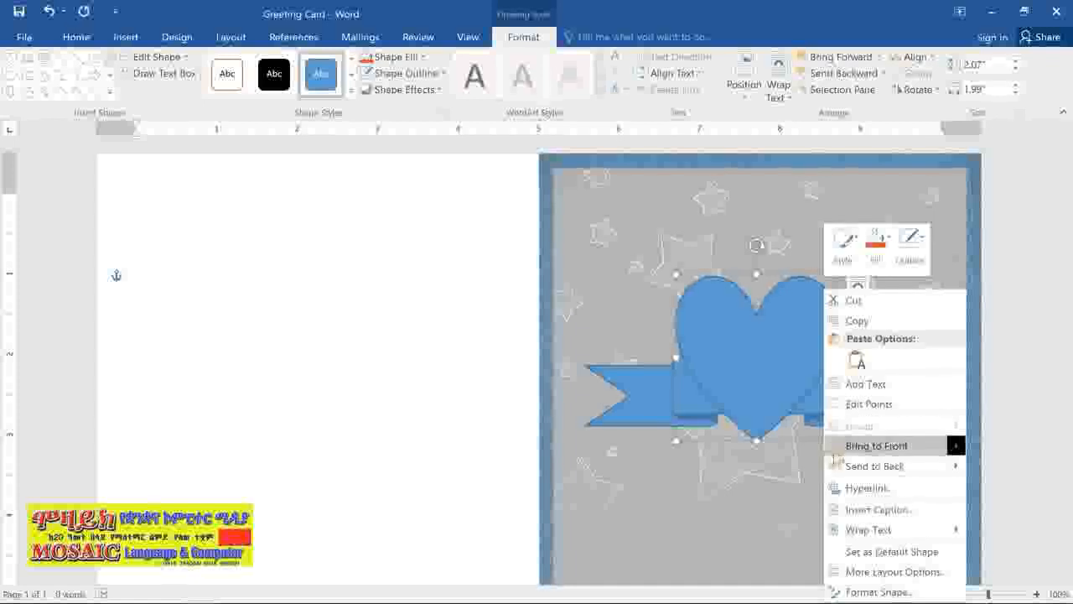
pyautogui.moveTo(834, 474)
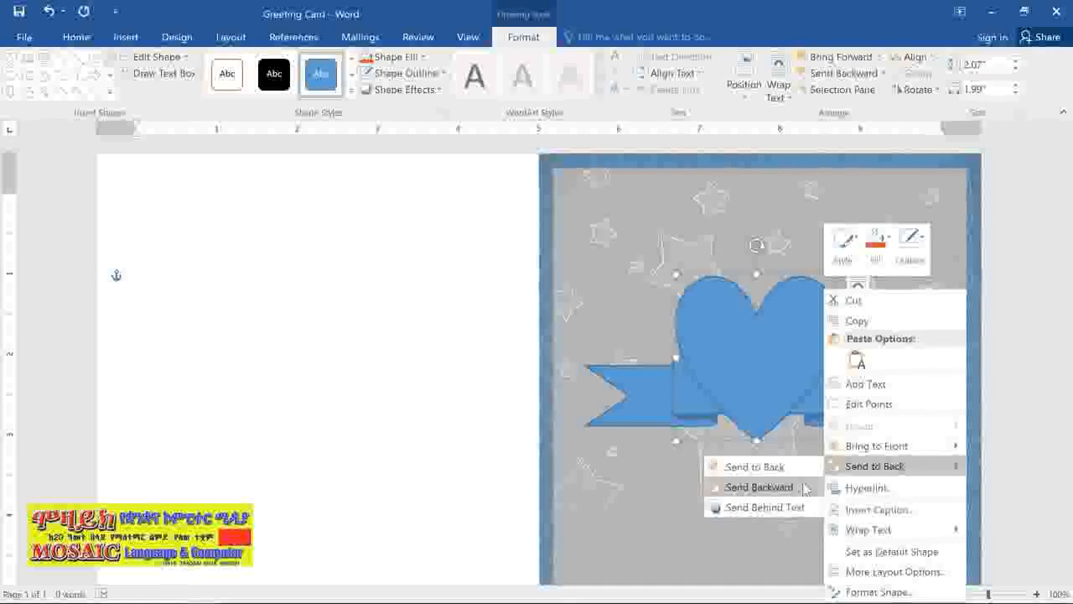
pyautogui.click(759, 488)
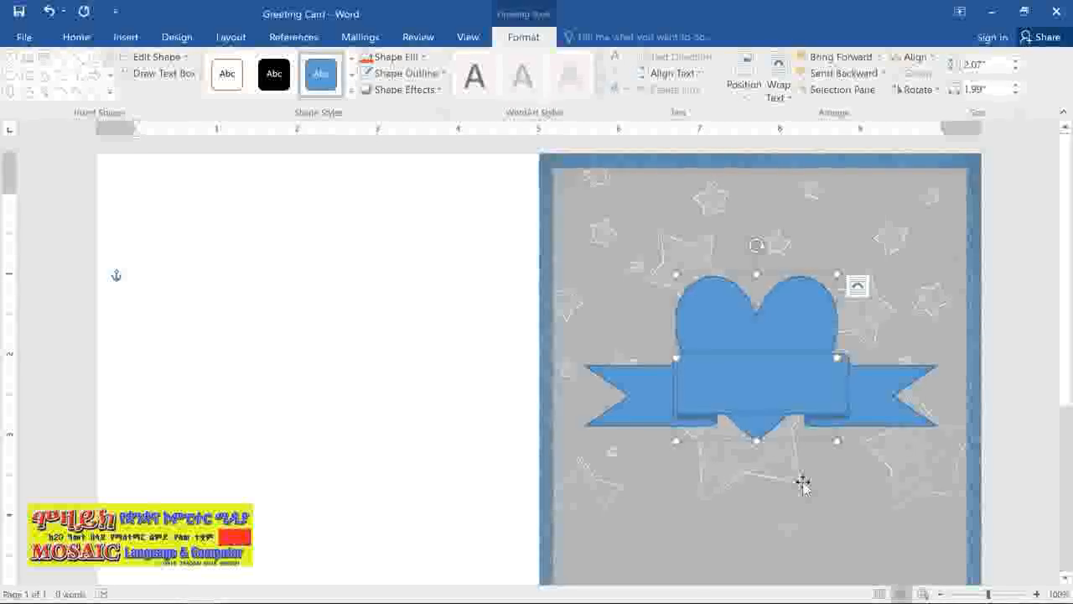
# - Resize the ribbon banner to about 0.61" high and 4.57" wide
pyautogui.click(882, 417)
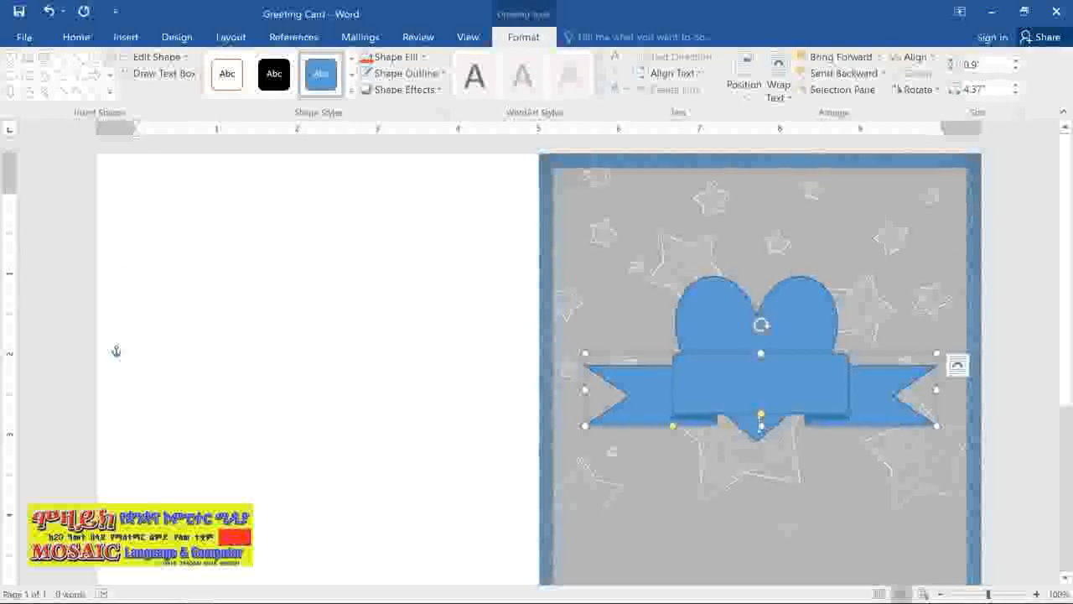
pyautogui.moveTo(757, 422); pyautogui.dragTo(757, 417)
pyautogui.moveTo(937, 413)
pyautogui.mouseDown()
pyautogui.moveTo(943, 423)
pyautogui.moveTo(953, 404)
pyautogui.mouseUp()
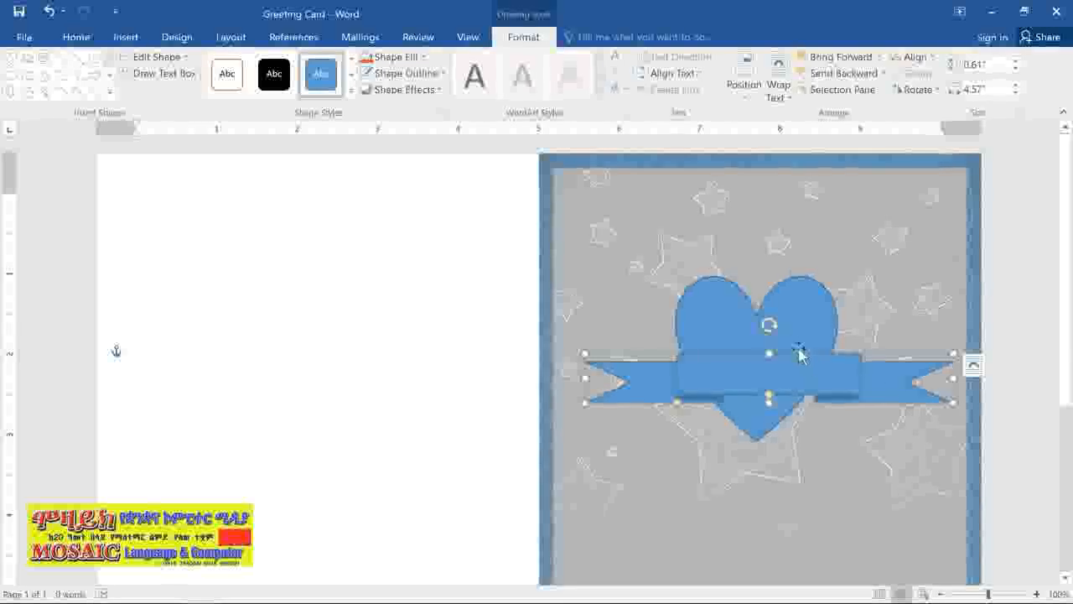
# - Tilt the ribbon banner slightly counterclockwise across the heart and widen its center panel
pyautogui.moveTo(769, 325)
pyautogui.mouseDown()
pyautogui.moveTo(788, 336)
pyautogui.moveTo(763, 329)
pyautogui.mouseUp()
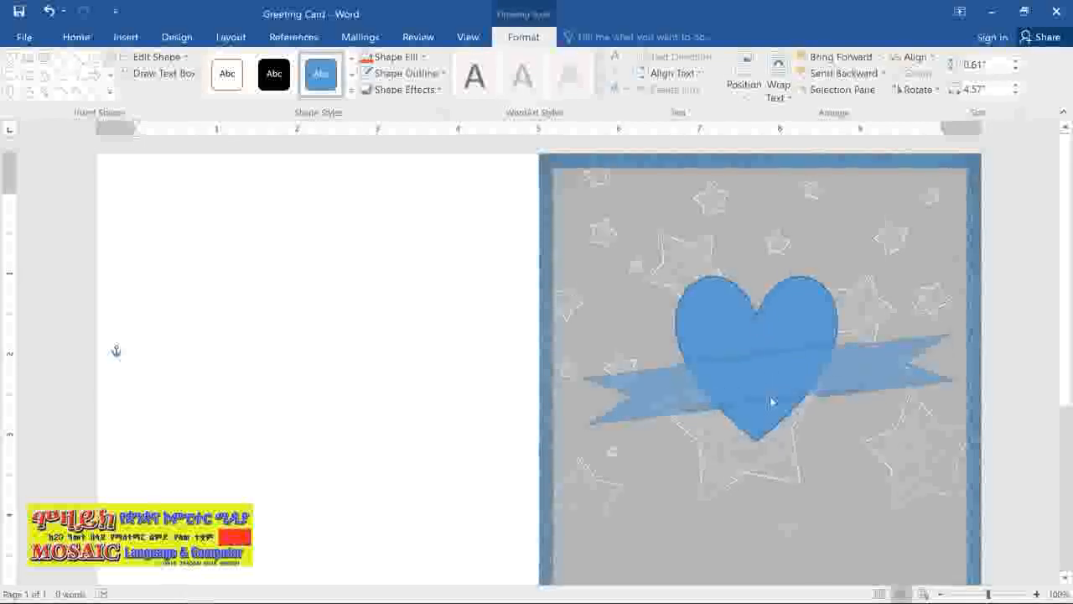
pyautogui.moveTo(772, 401); pyautogui.dragTo(768, 384)
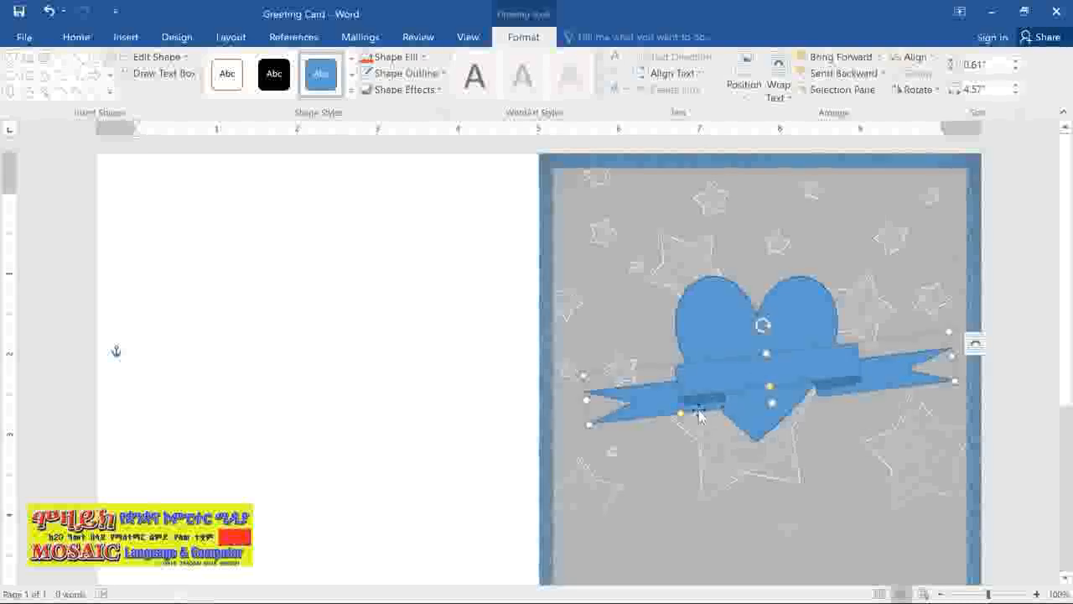
pyautogui.moveTo(682, 416); pyautogui.dragTo(635, 419)
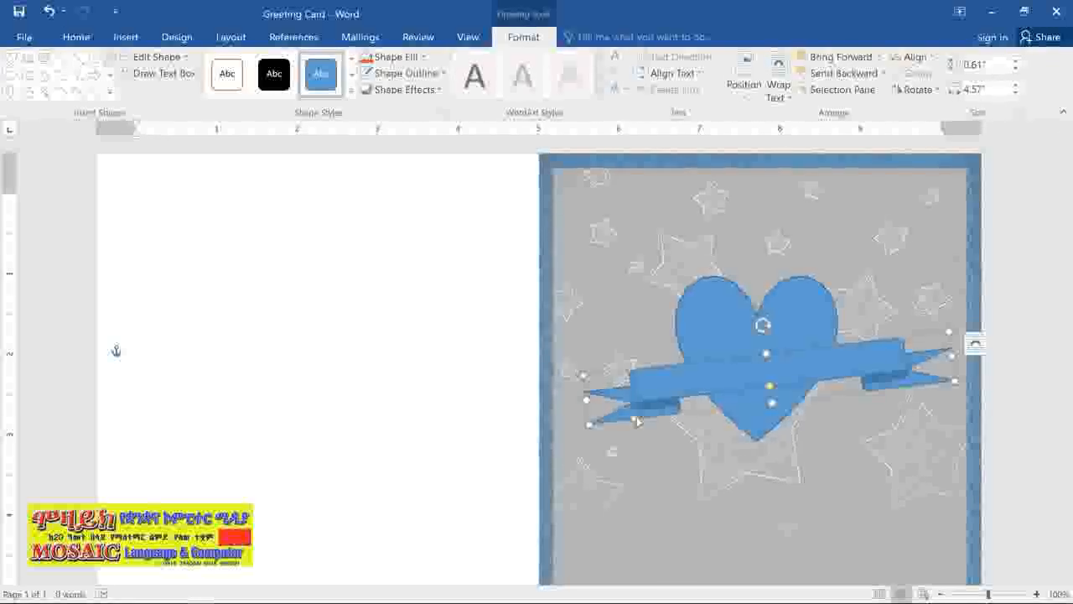
# - Apply the light gold gradient theme style to the ribbon banner and remove its outline
pyautogui.click(350, 98)
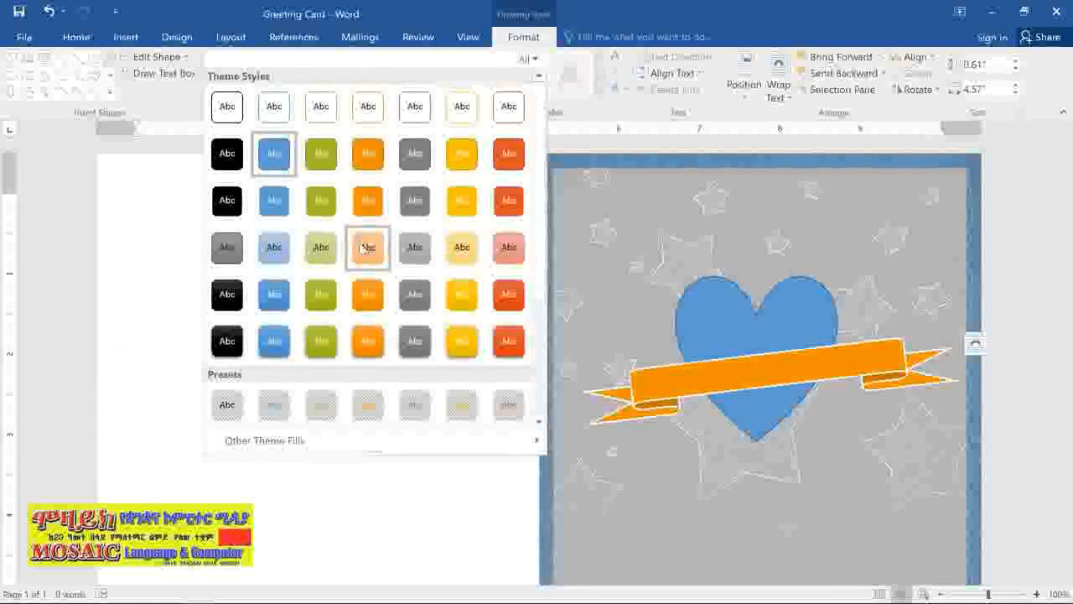
pyautogui.click(446, 259)
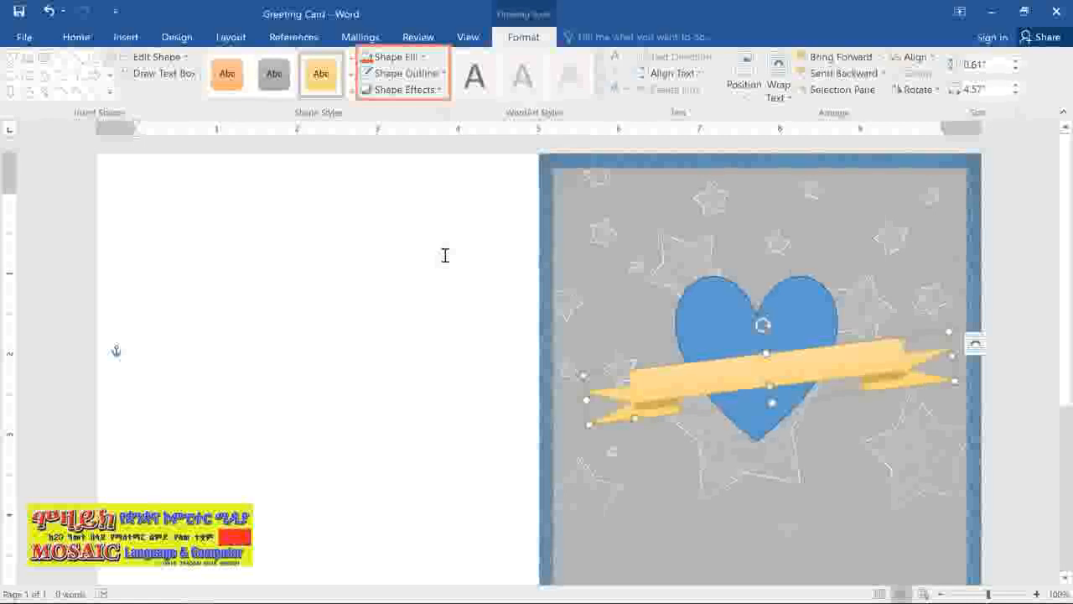
pyautogui.click(430, 75)
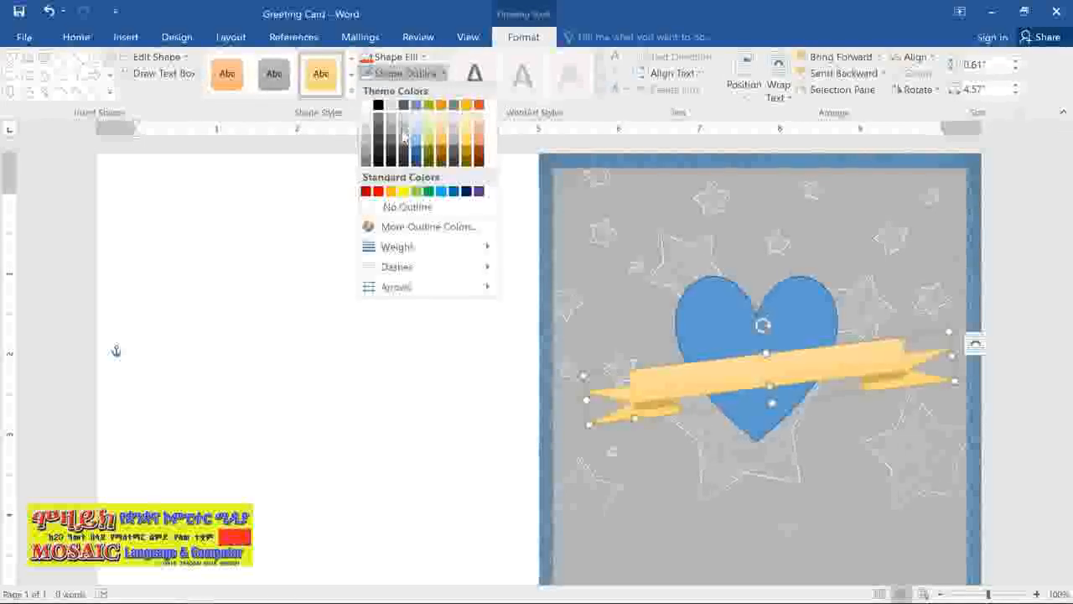
pyautogui.click(402, 149)
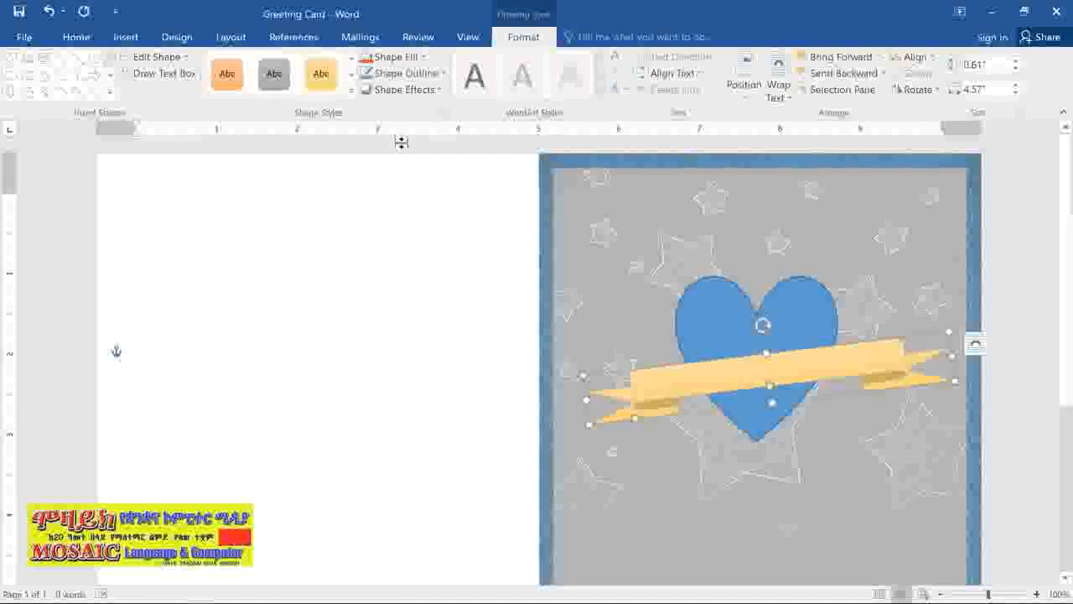
# - Add an outer shadow cast toward the lower right to the ribbon banner
pyautogui.click(407, 92)
pyautogui.moveTo(415, 151)
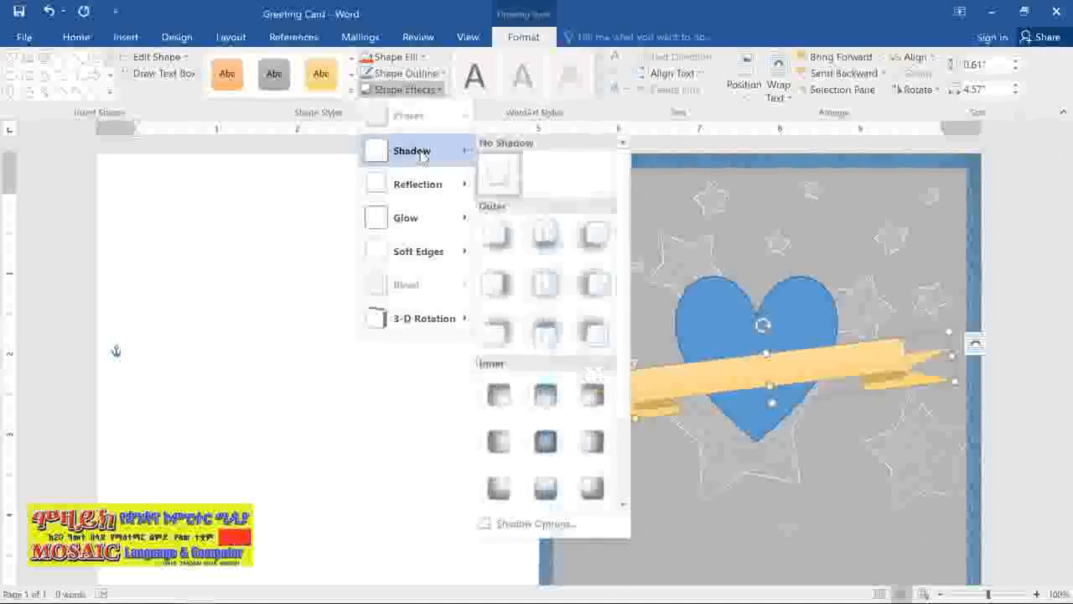
pyautogui.click(499, 235)
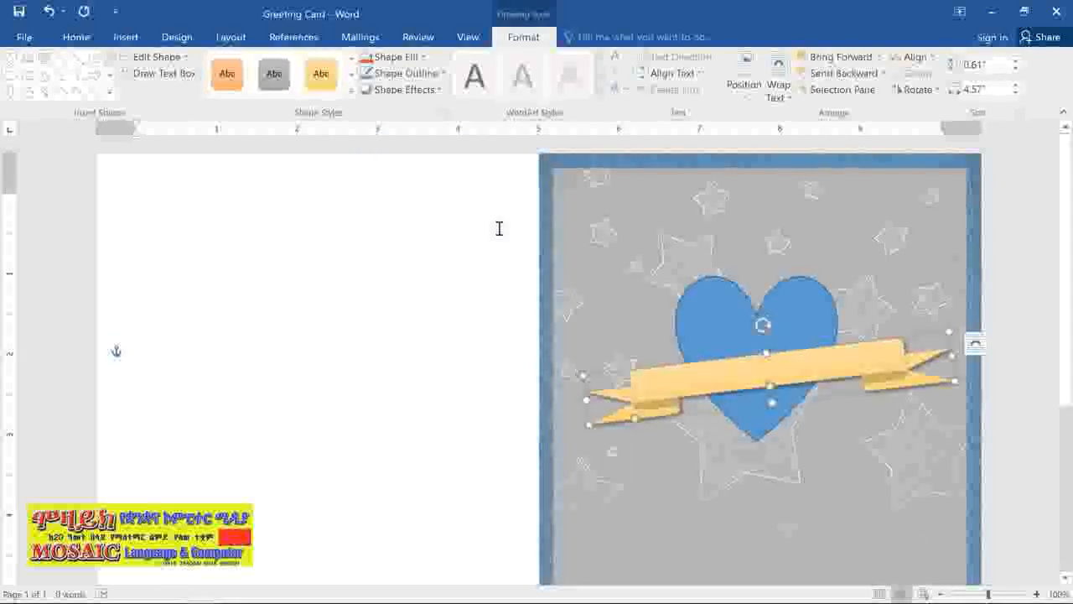
# - Fill the heart with the orange-red theme color and remove its outline
pyautogui.click(695, 293)
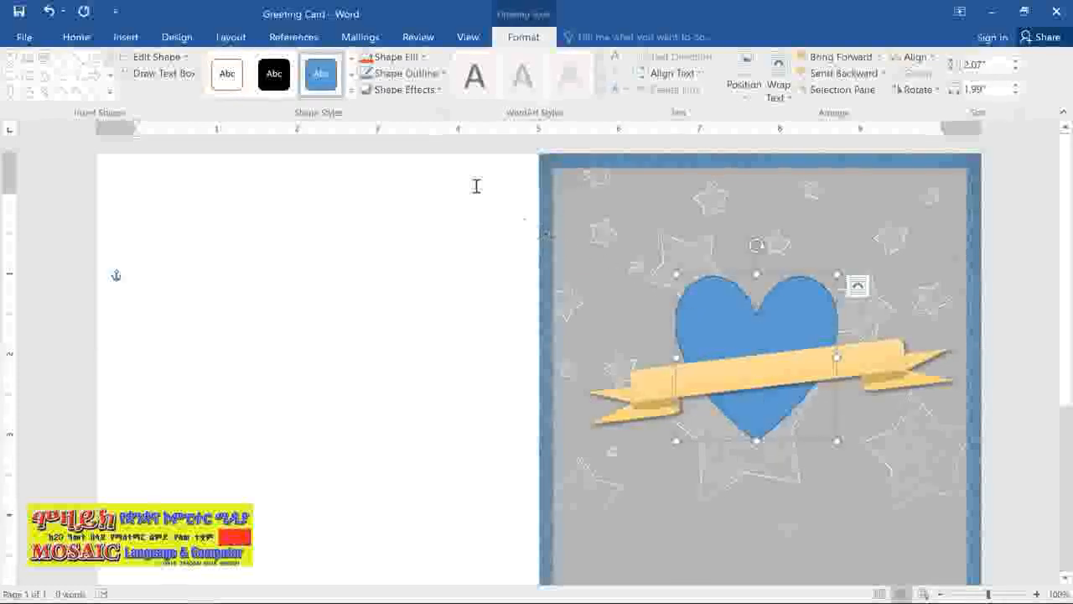
pyautogui.click(396, 57)
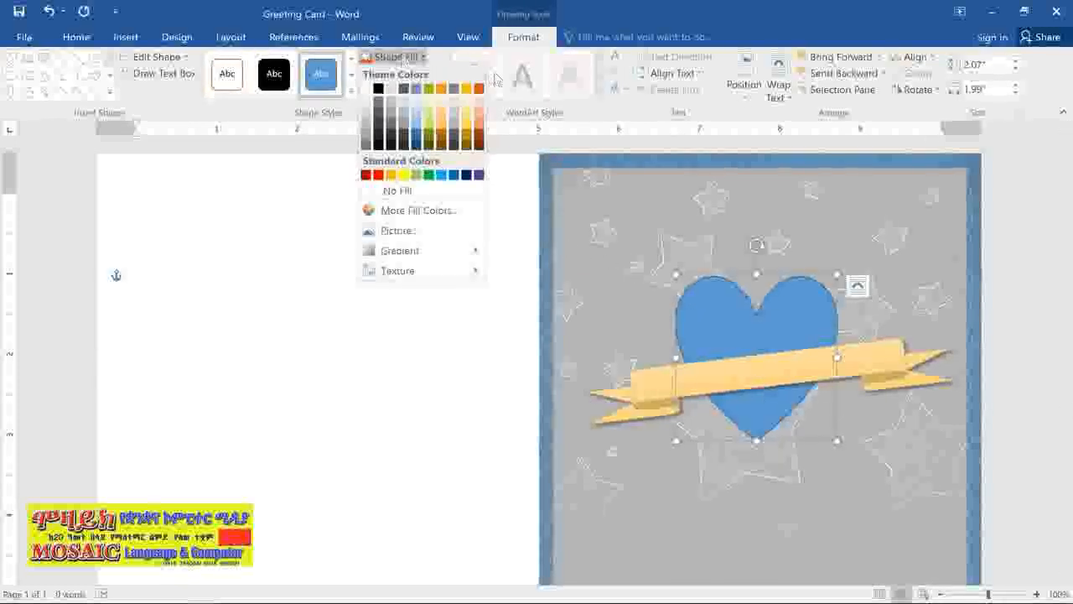
pyautogui.click(478, 89)
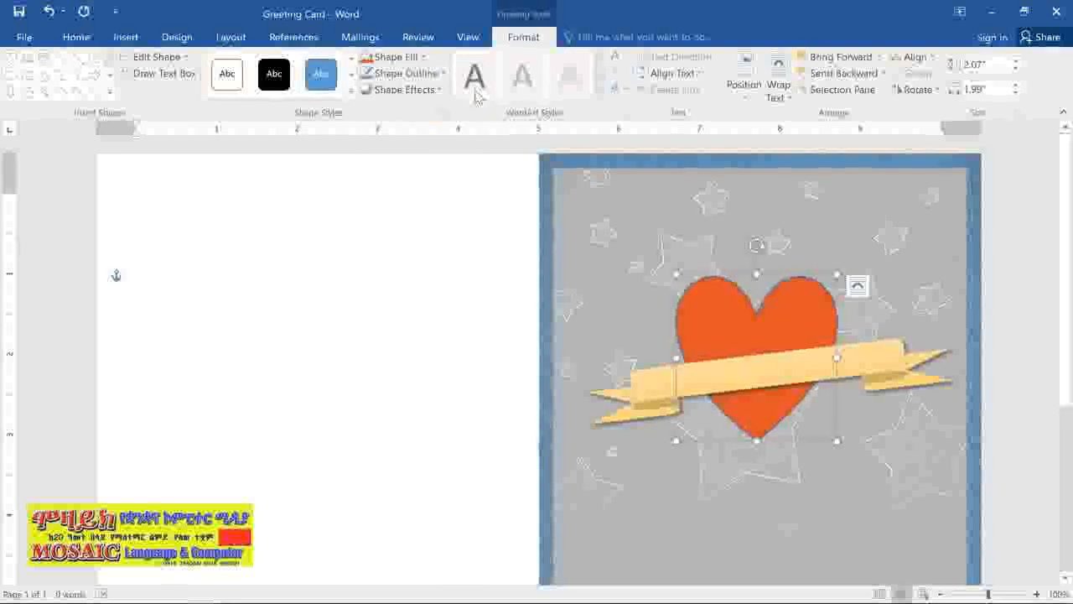
pyautogui.click(441, 76)
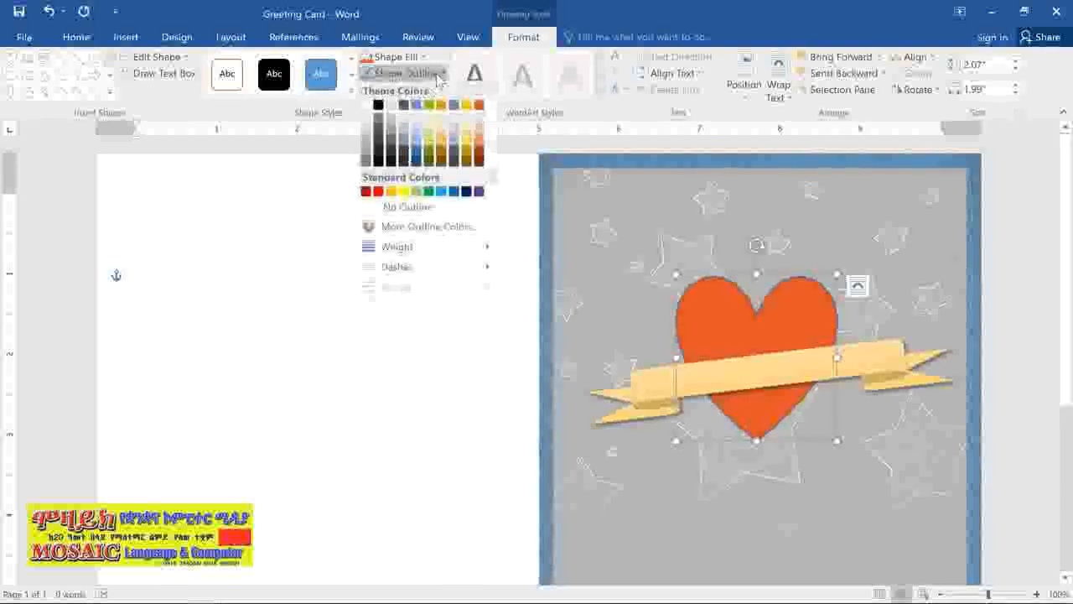
pyautogui.click(444, 206)
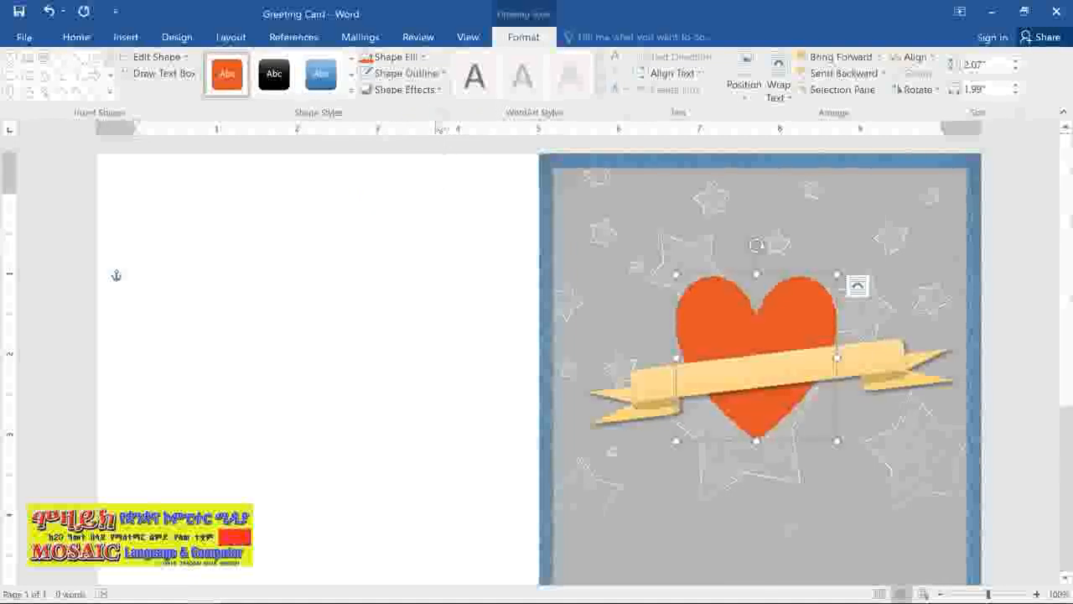
# - Apply the first bevel preset to the heart as a shape effect
pyautogui.click(435, 91)
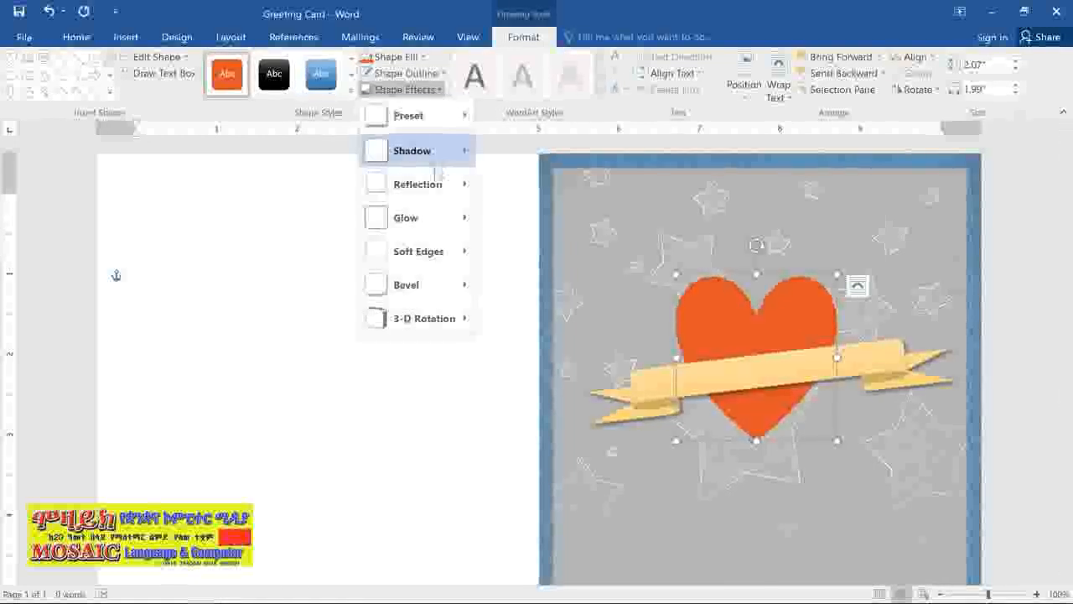
pyautogui.moveTo(440, 289)
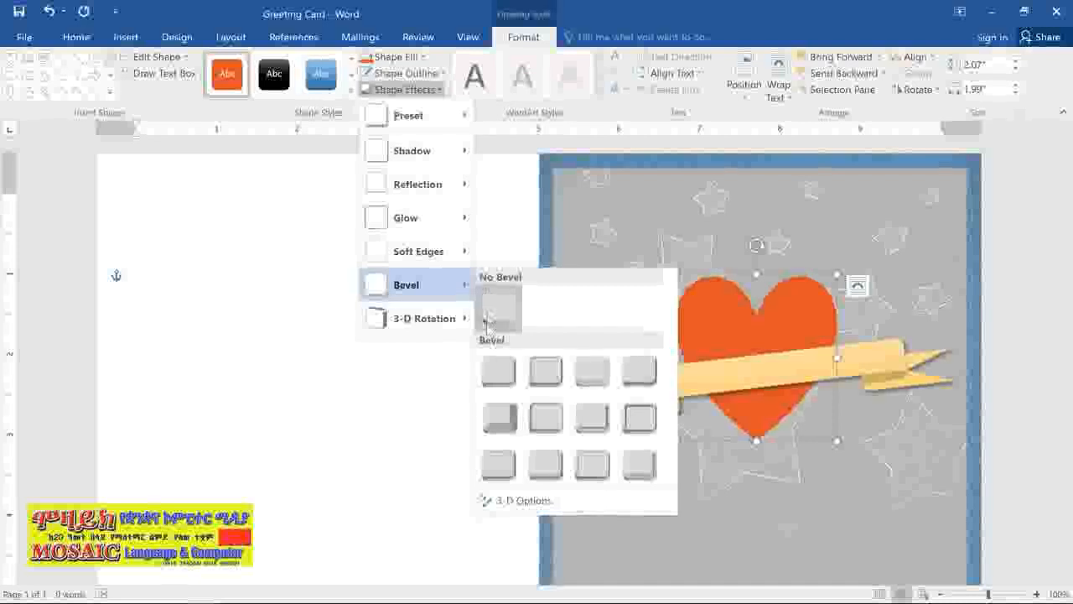
pyautogui.click(490, 362)
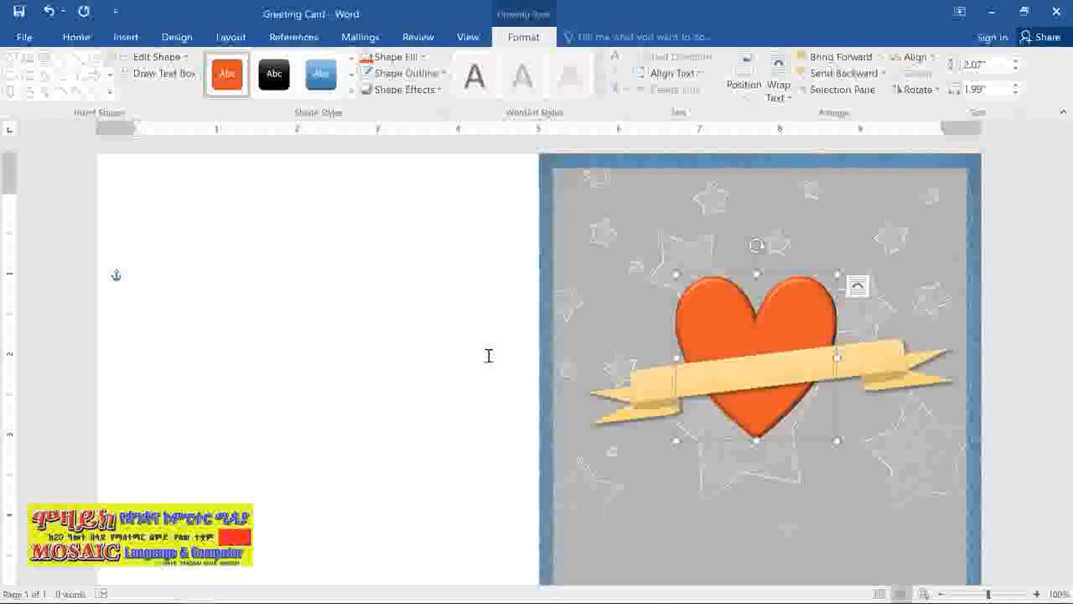
# - Change the ribbon banner to the curved-up ribbon shape and widen its center panel slightly
pyautogui.click(643, 385)
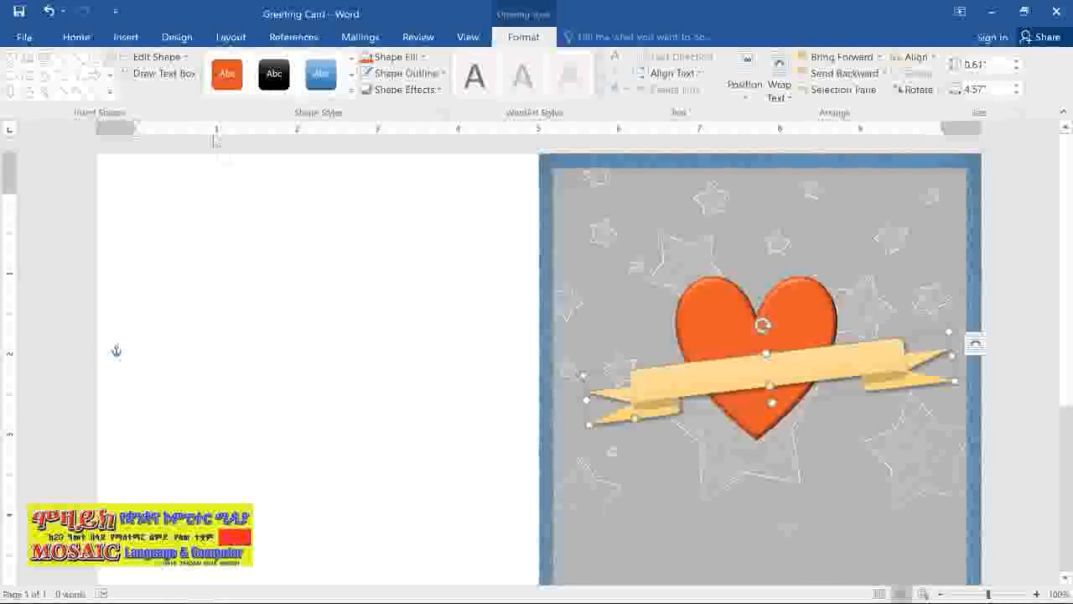
pyautogui.click(168, 59)
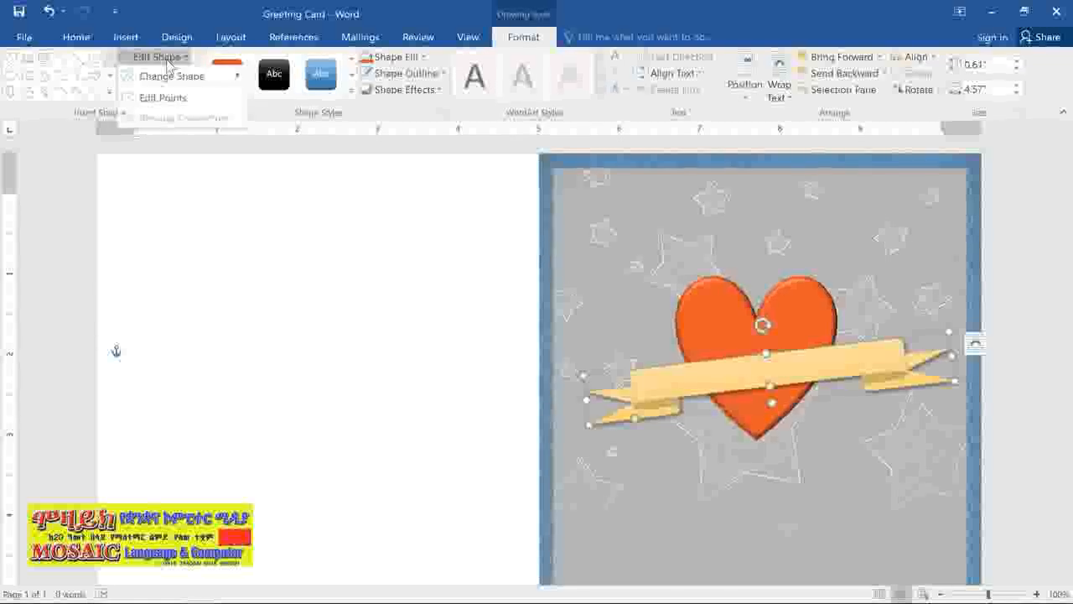
pyautogui.moveTo(176, 76)
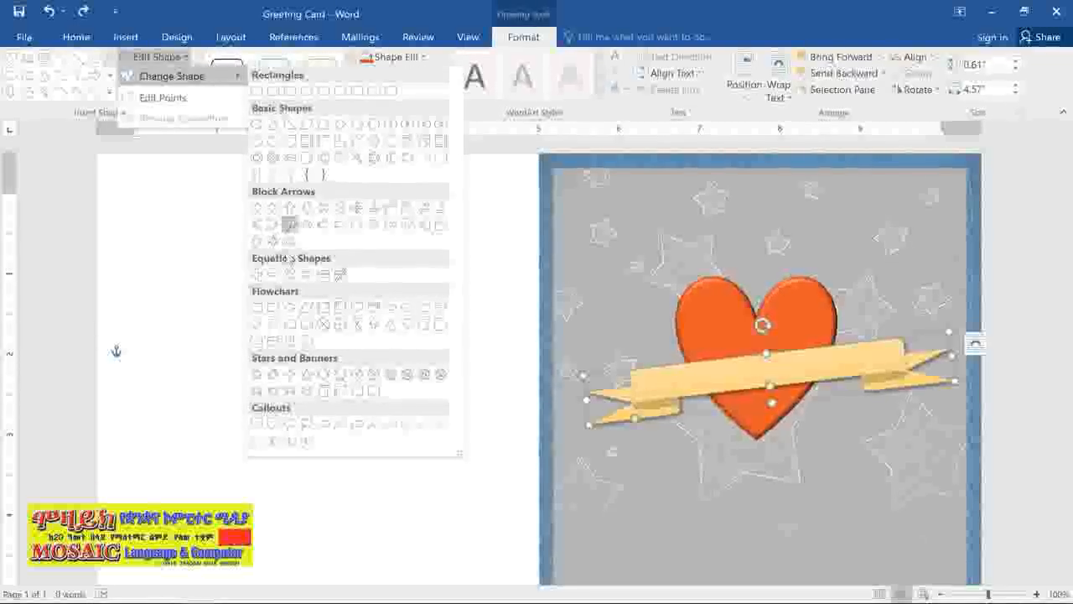
pyautogui.click(293, 391)
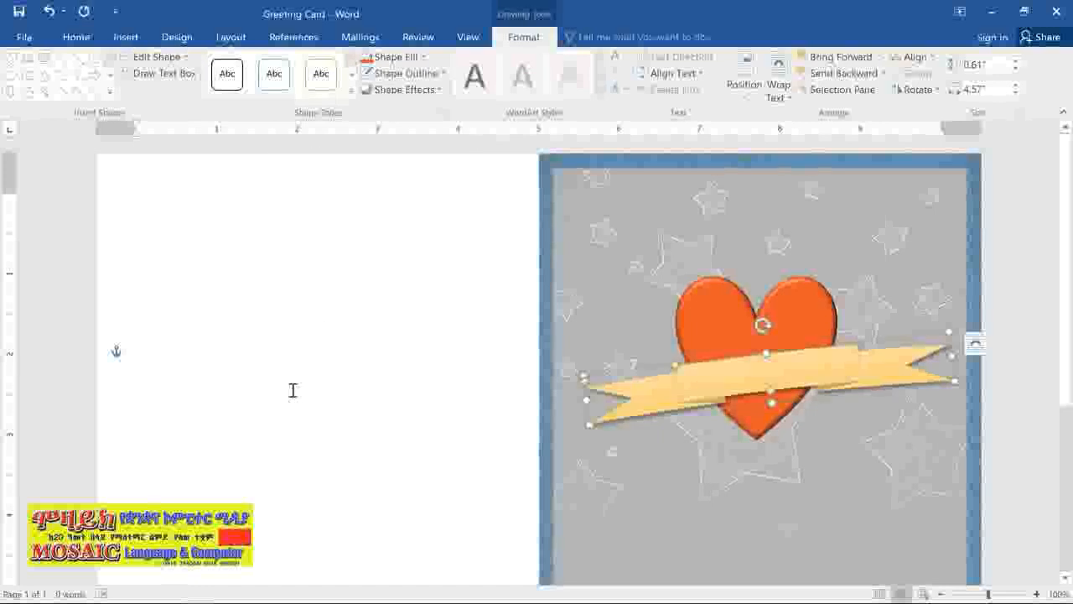
pyautogui.moveTo(656, 373); pyautogui.dragTo(655, 376)
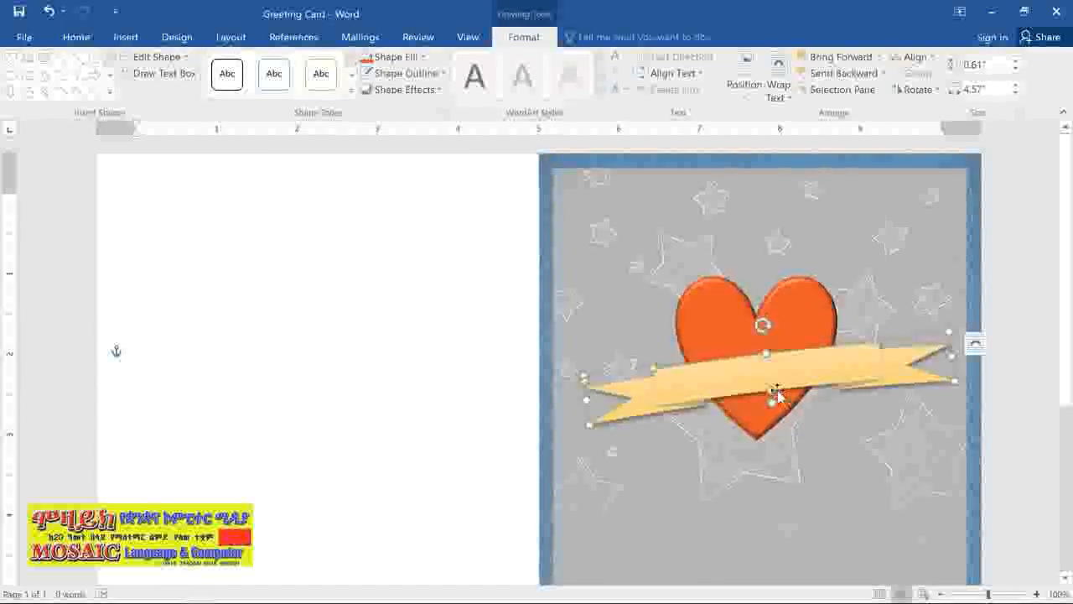
# - Reshape the ribbon banner to 0.74" high, shift it up slightly over the heart, and add the text "Happy Mother's Day!" to it
pyautogui.moveTo(774, 395); pyautogui.dragTo(774, 353)
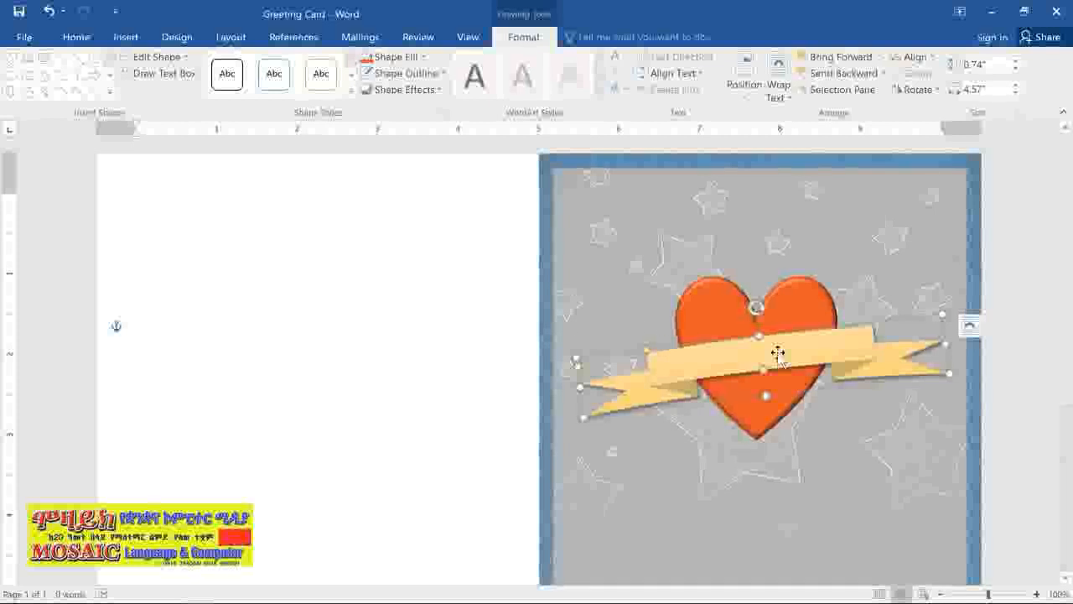
pyautogui.write('Happy Mother')
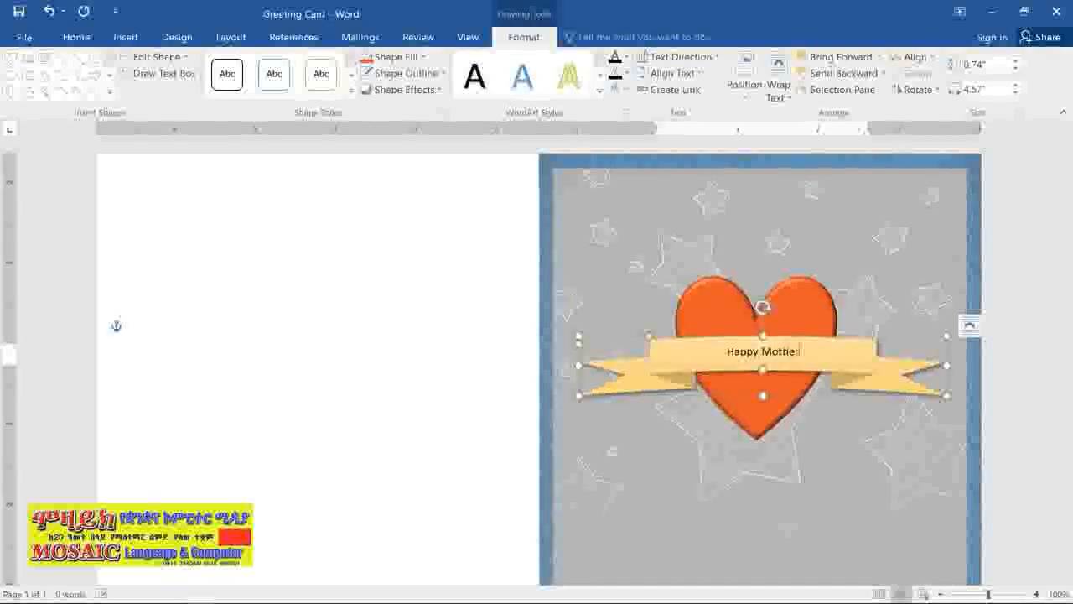
pyautogui.write("'s Day!")
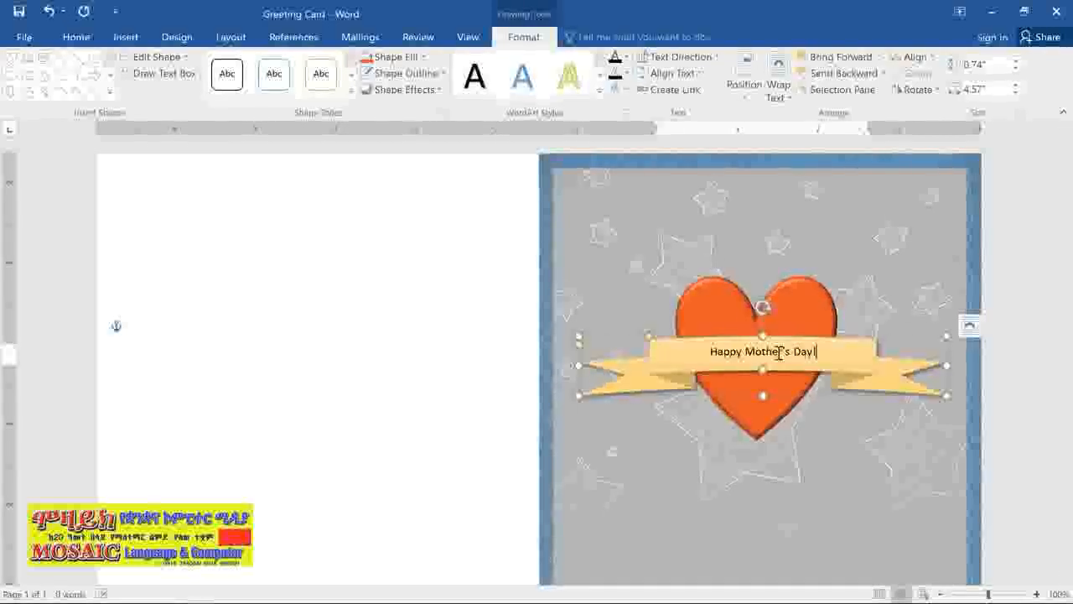
# - Format the ribbon banner's text in the Rage Italic font at size 14 and deselect the banner
pyautogui.moveTo(825, 352); pyautogui.dragTo(698, 359)
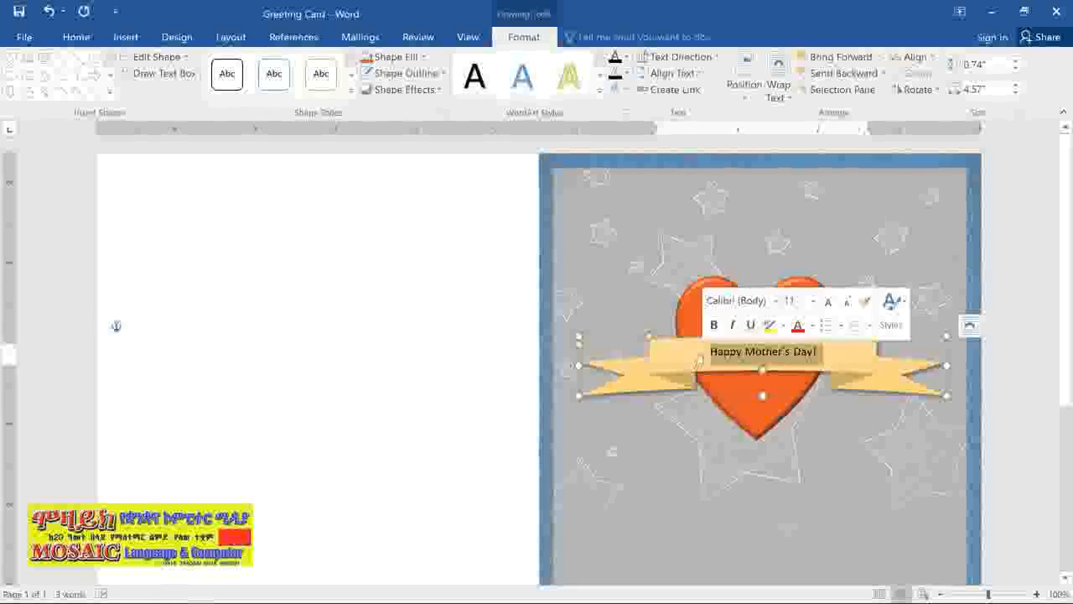
pyautogui.click(76, 38)
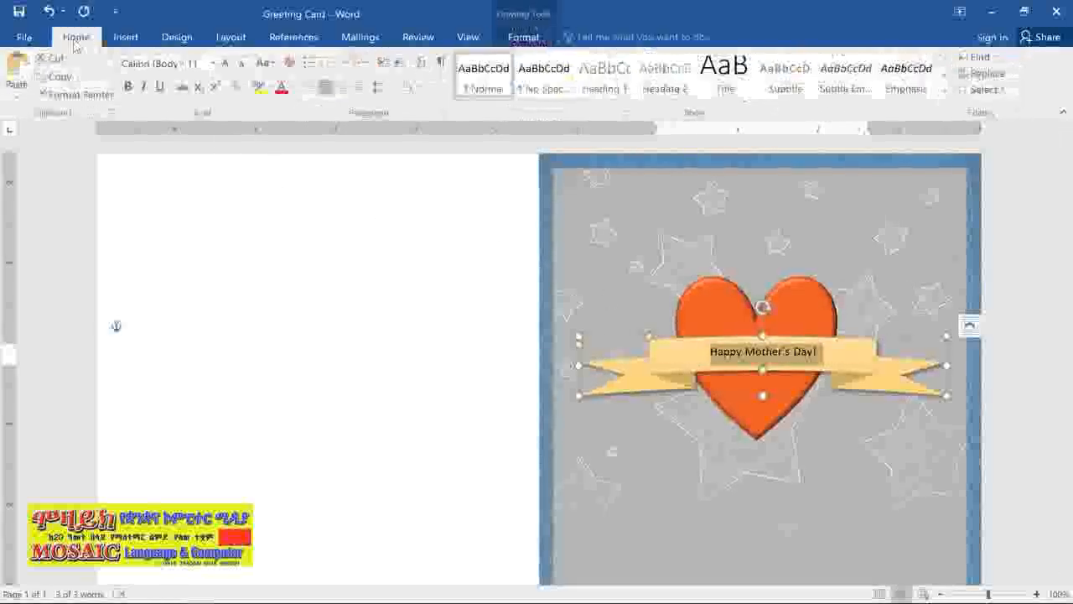
pyautogui.click(182, 63)
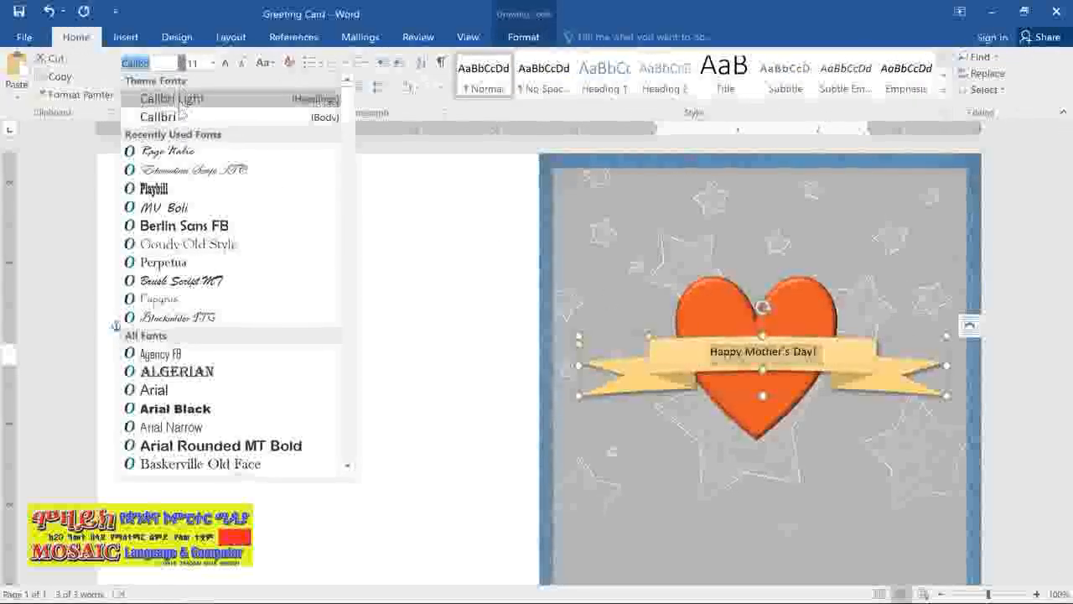
pyautogui.click(181, 151)
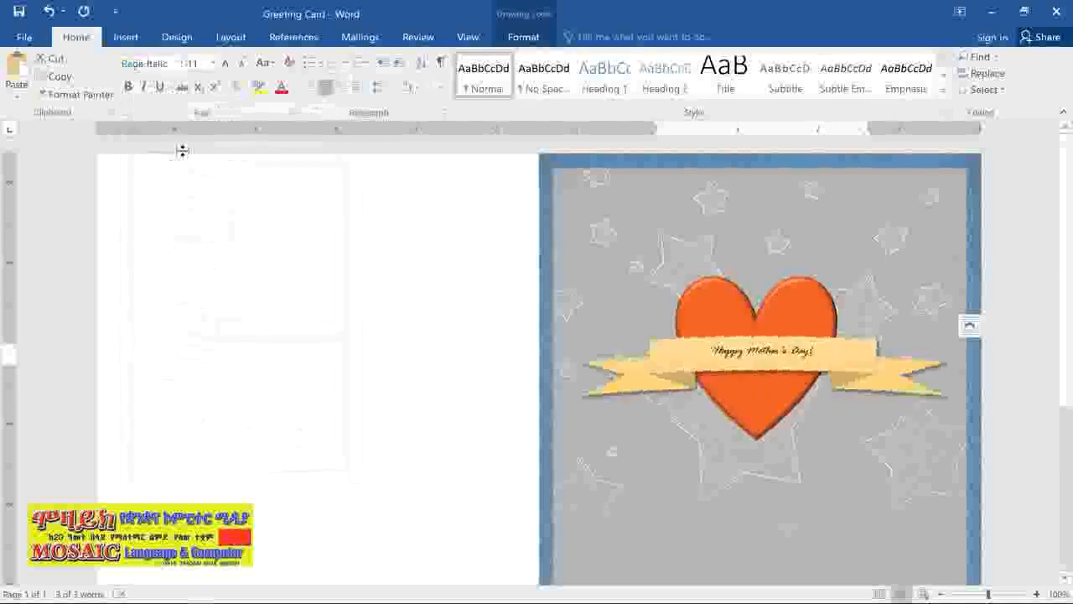
pyautogui.click(224, 63)
pyautogui.click(225, 63)
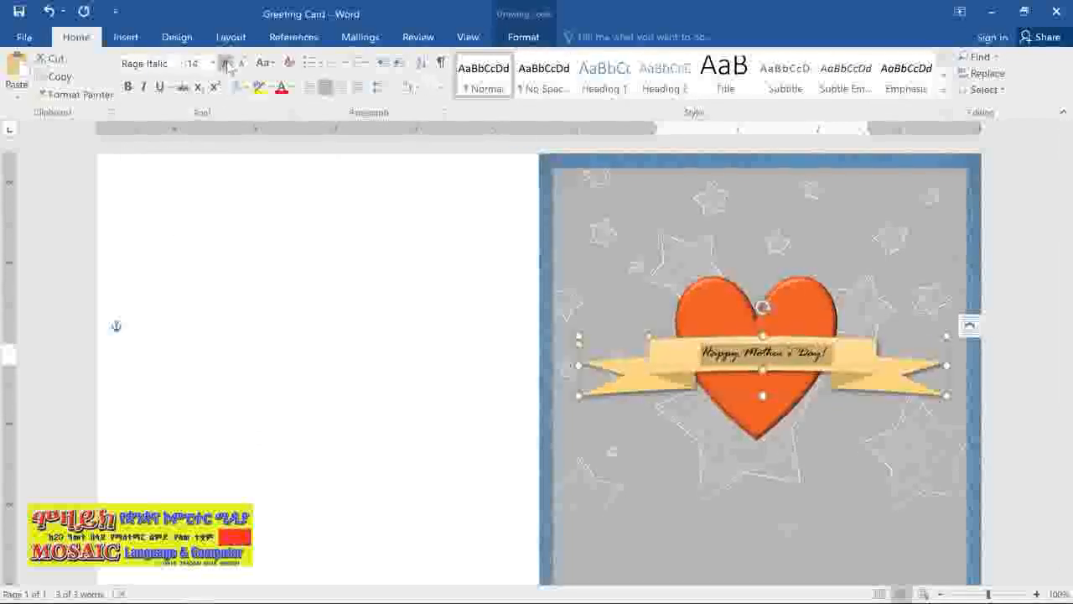
pyautogui.click(287, 297)
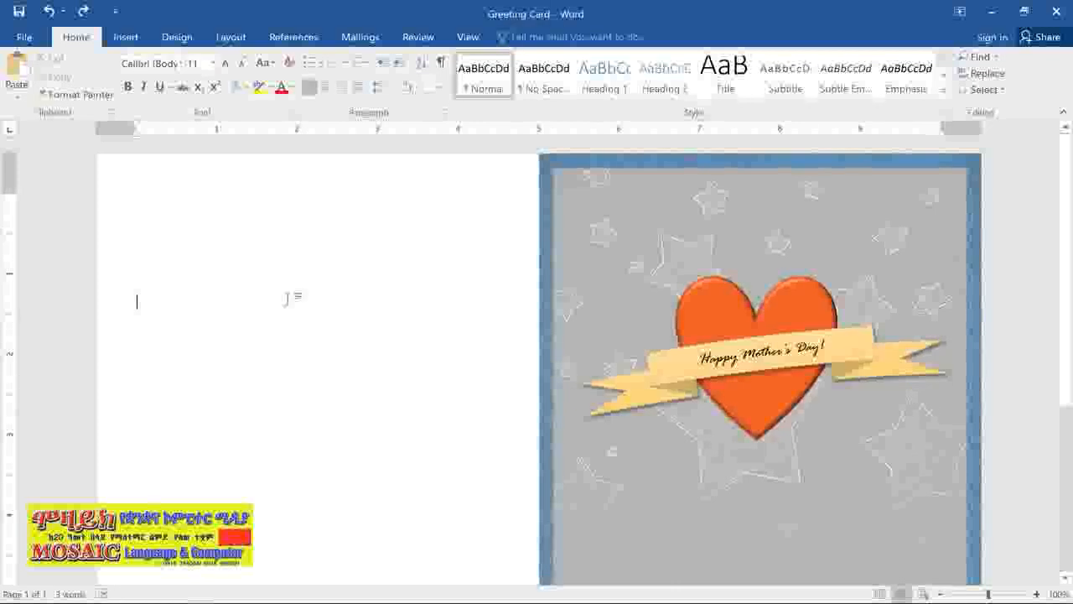